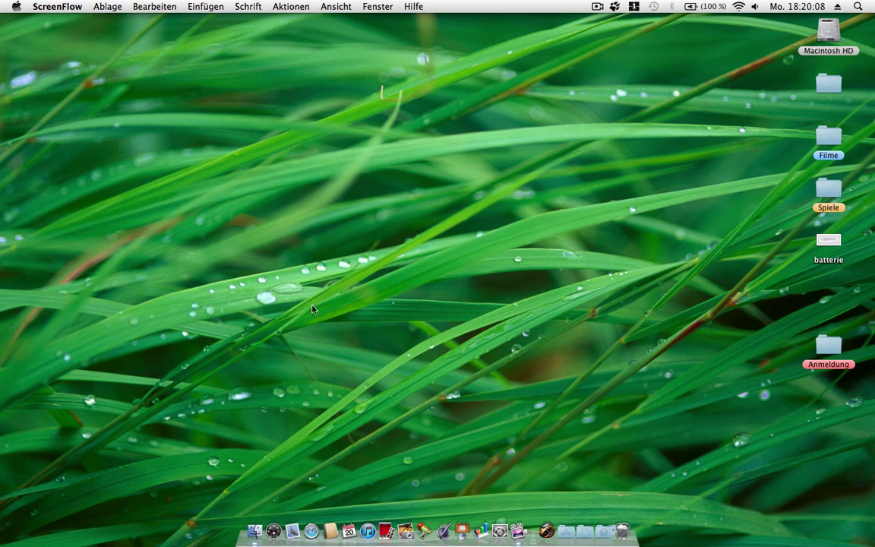
Open a Finder window and go to the Library folder inside System on Macintosh HD
click(256, 522)
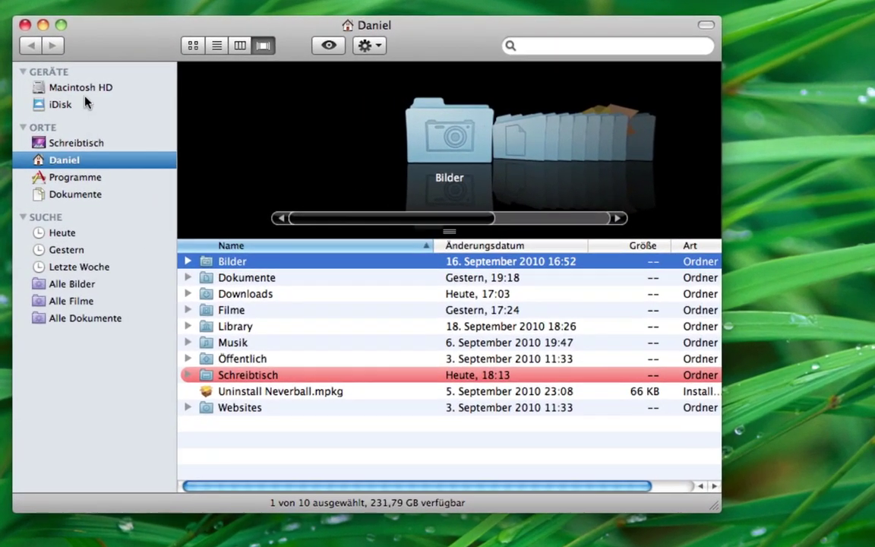
click(82, 89)
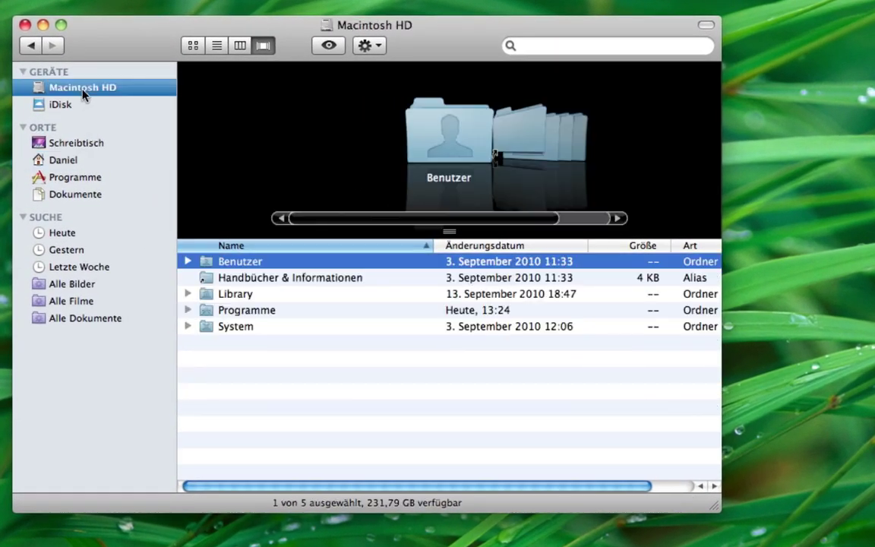
double_click(230, 332)
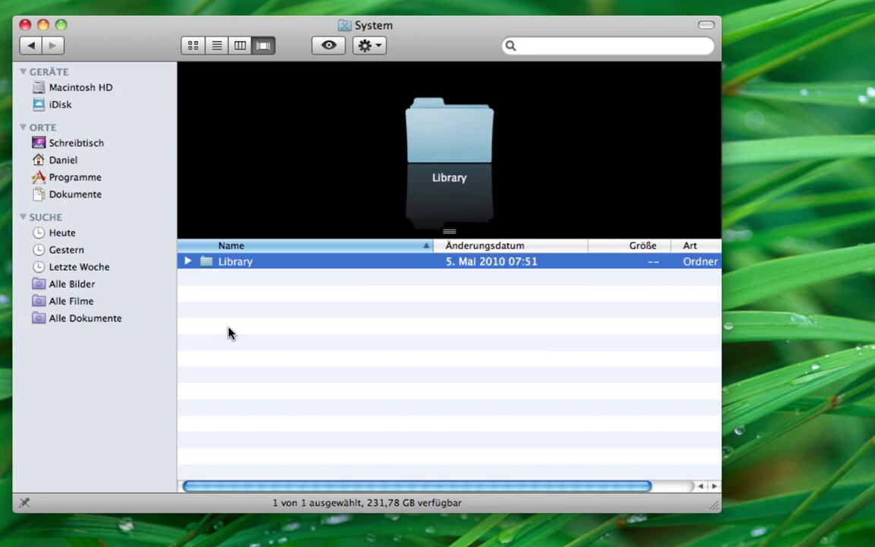
double_click(234, 266)
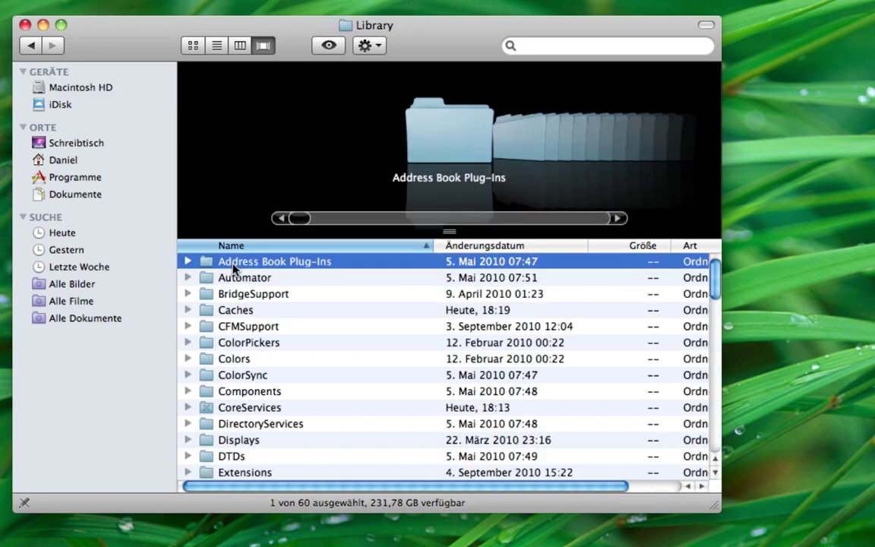
Select the CoreServices folder within the system Library and open it
key(Down)
key(Down)
key(Down)
key(Down)
key(Down)
key(Down)
key(Down)
key(Down)
key(Down)
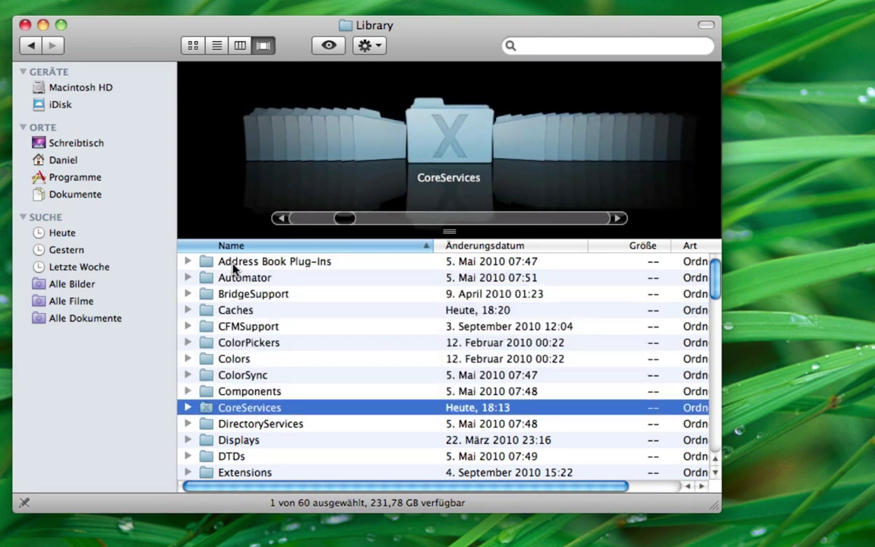
double_click(228, 407)
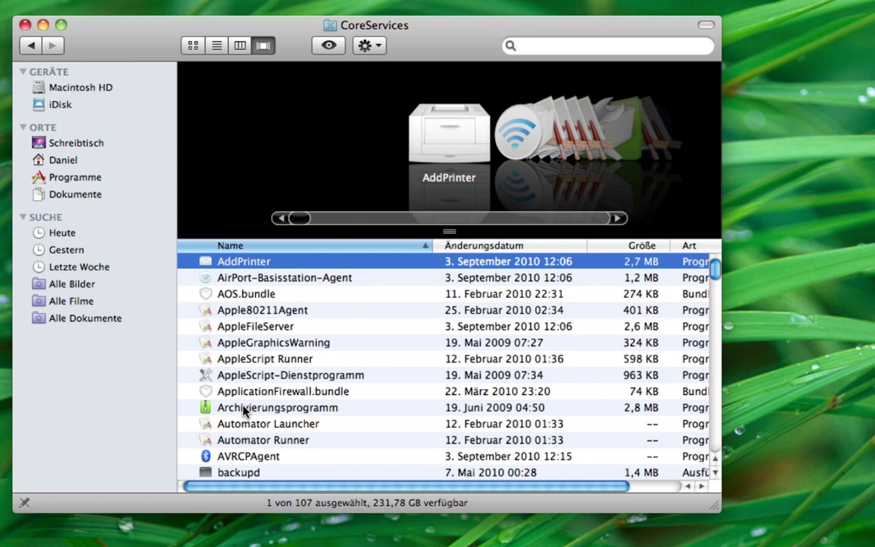
Locate DefaultDesktop.jpg in the CoreServices folder and view it in a Quick Look preview, closing the preview again
scroll(286, 378, down, 5)
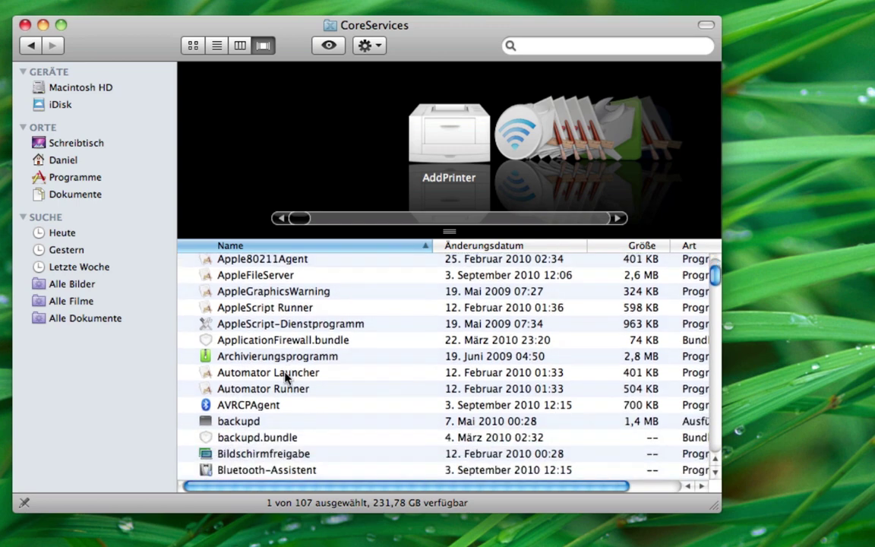
scroll(285, 378, down, 6)
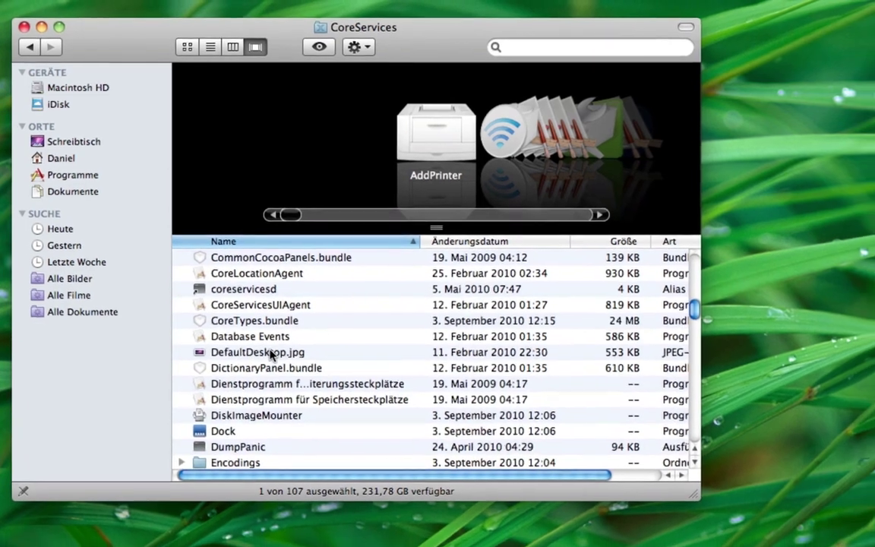
click(281, 359)
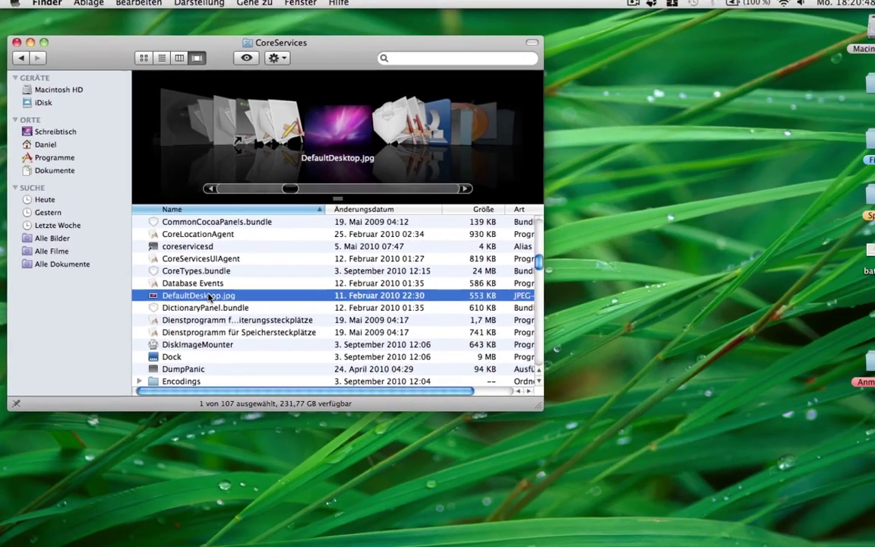
key(space)
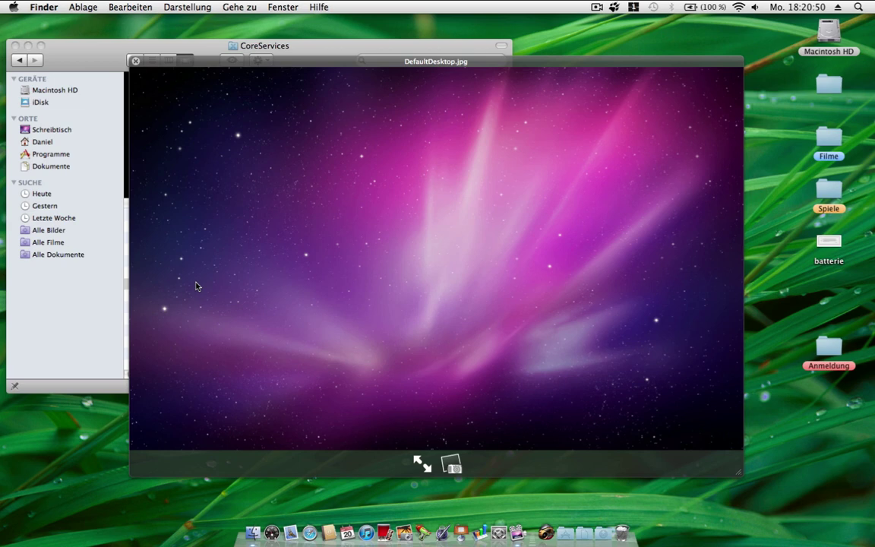
key(space)
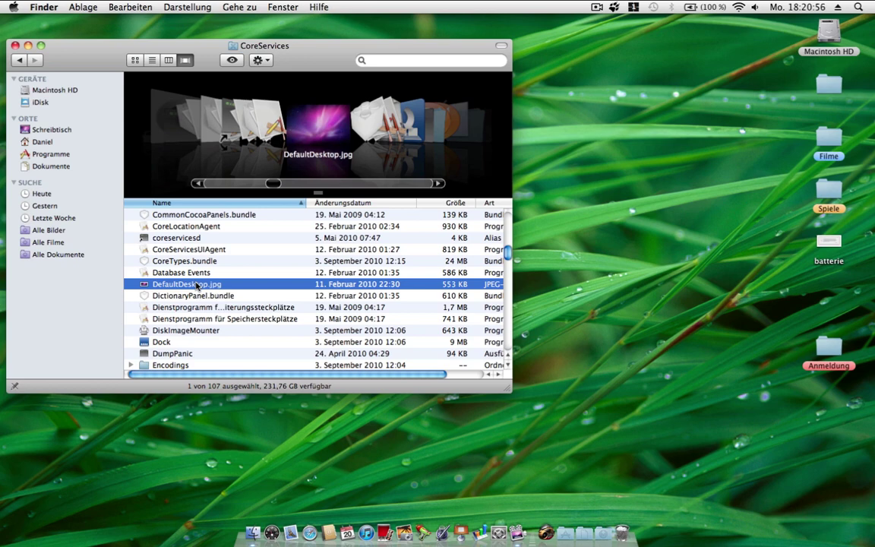
In a second Finder window, go to Library > Desktop Pictures > Plants on Macintosh HD and select Maple.jpg
right_click(253, 535)
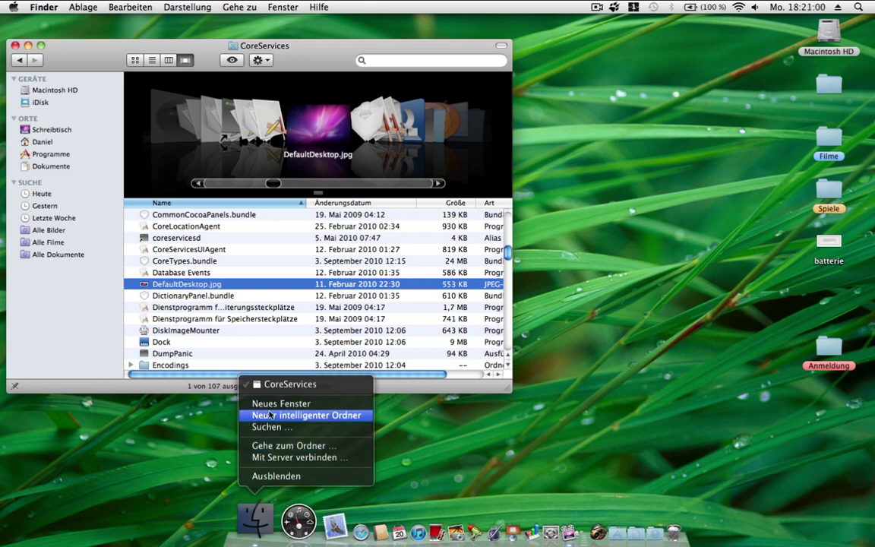
click(269, 408)
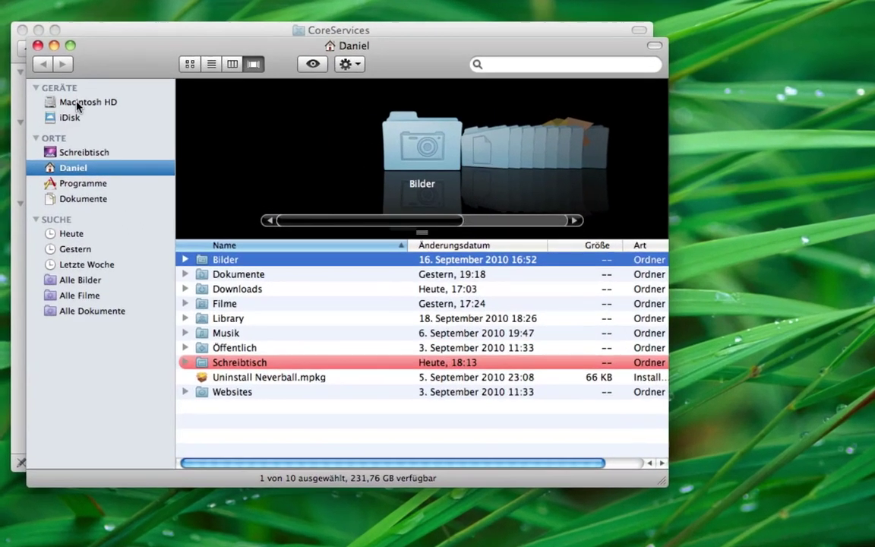
click(60, 105)
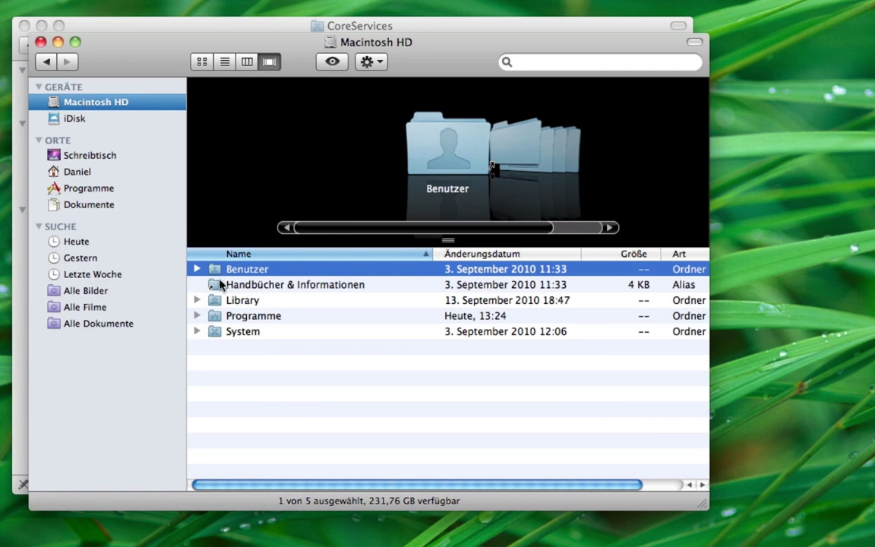
double_click(242, 302)
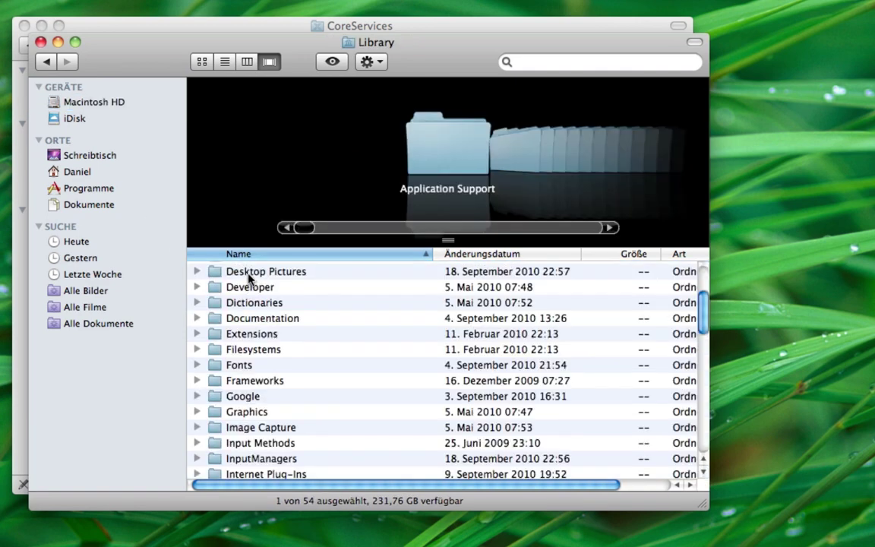
double_click(249, 272)
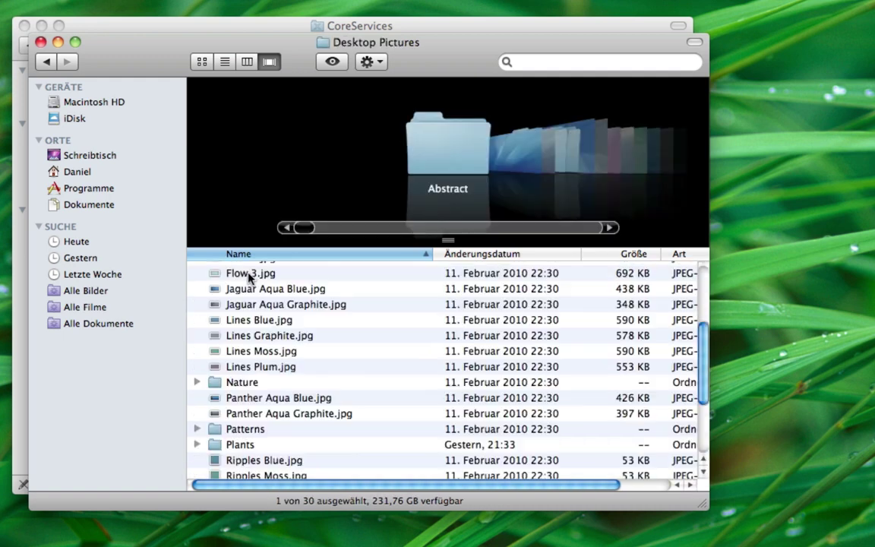
scroll(250, 278, down, 4)
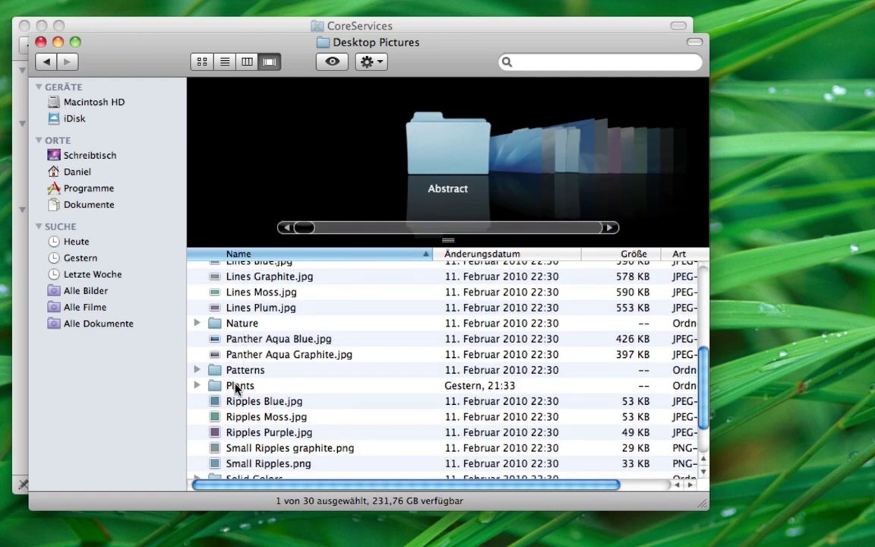
double_click(237, 387)
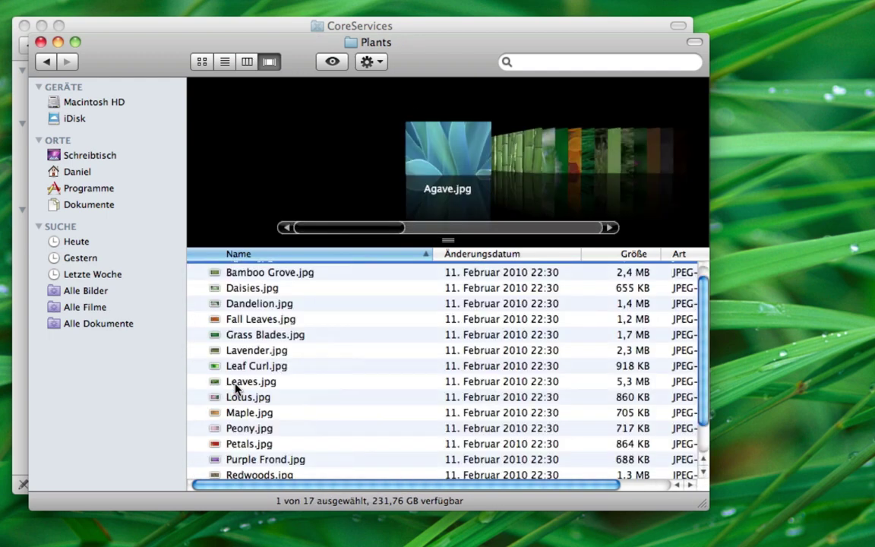
click(231, 447)
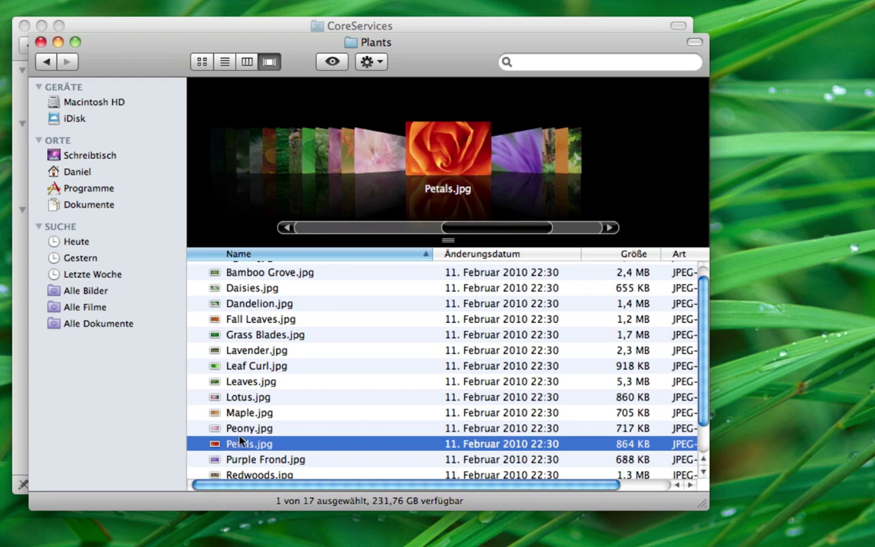
click(245, 417)
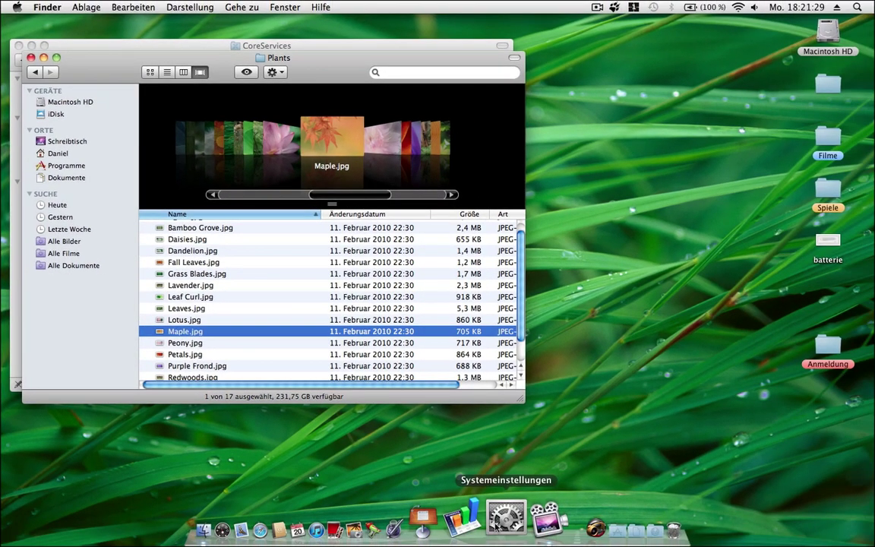
Switch to Systemeinstellungen, set the desktop background to the Maple picture from Pflanzen, and close the settings
click(495, 524)
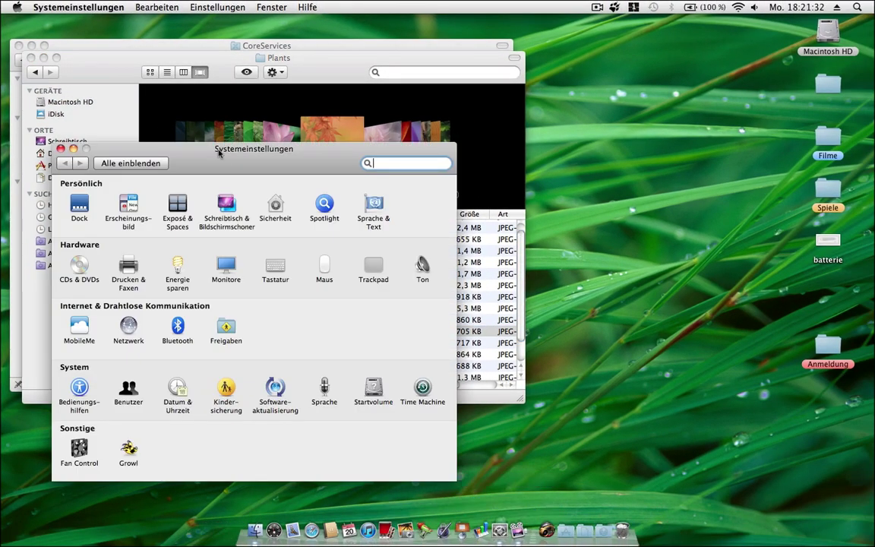
drag(221, 149, 510, 113)
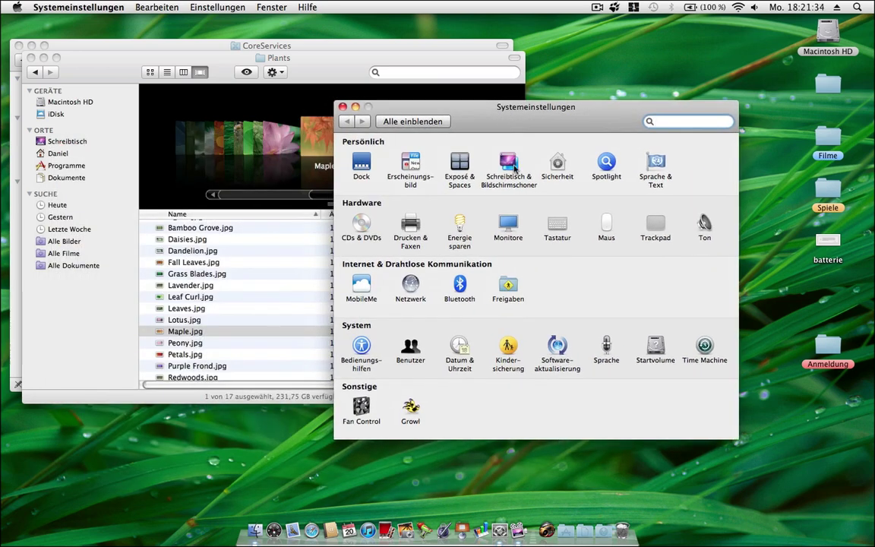
click(514, 166)
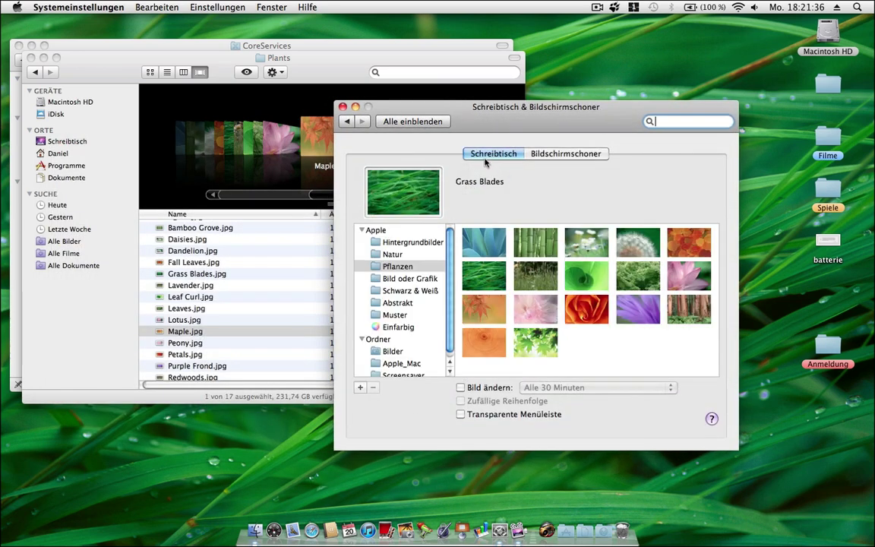
click(484, 308)
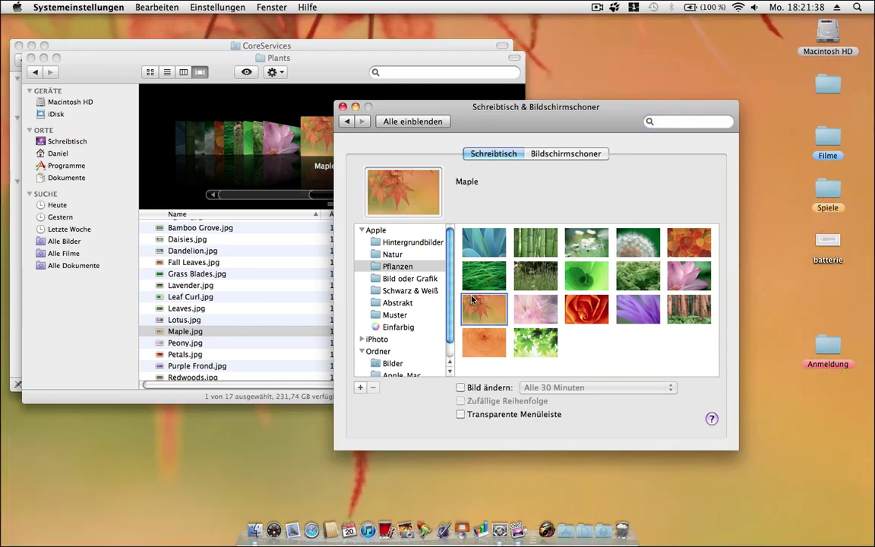
click(343, 108)
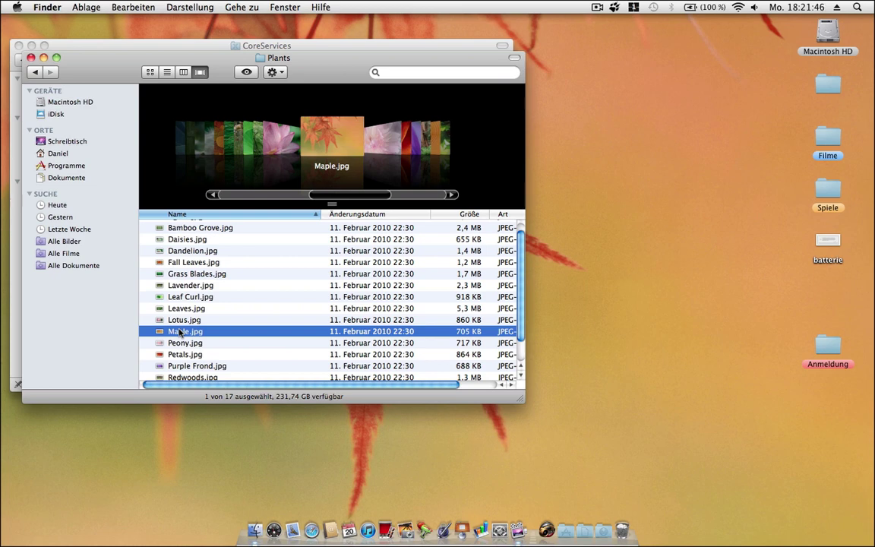
Copy Maple.jpg from the Plants folder into the Anmeldung folder on the desktop and close the Plants window
click(181, 332)
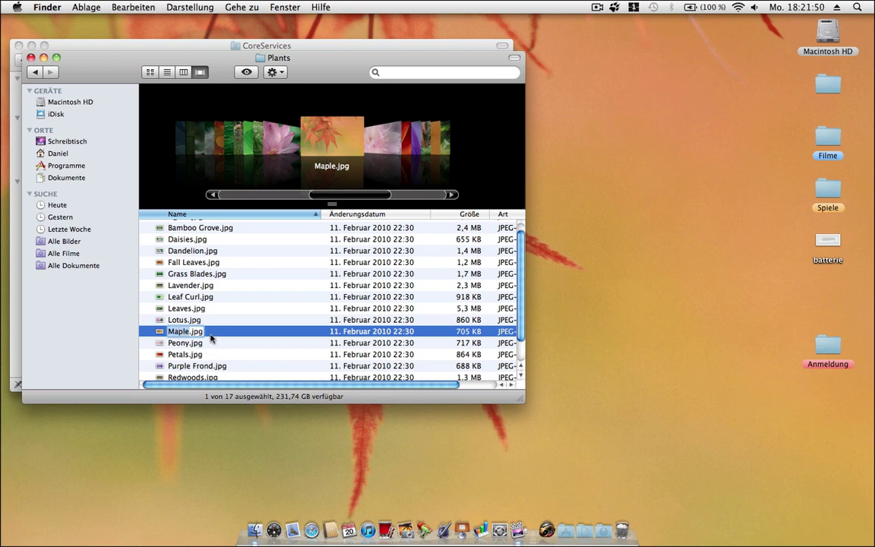
key(Return)
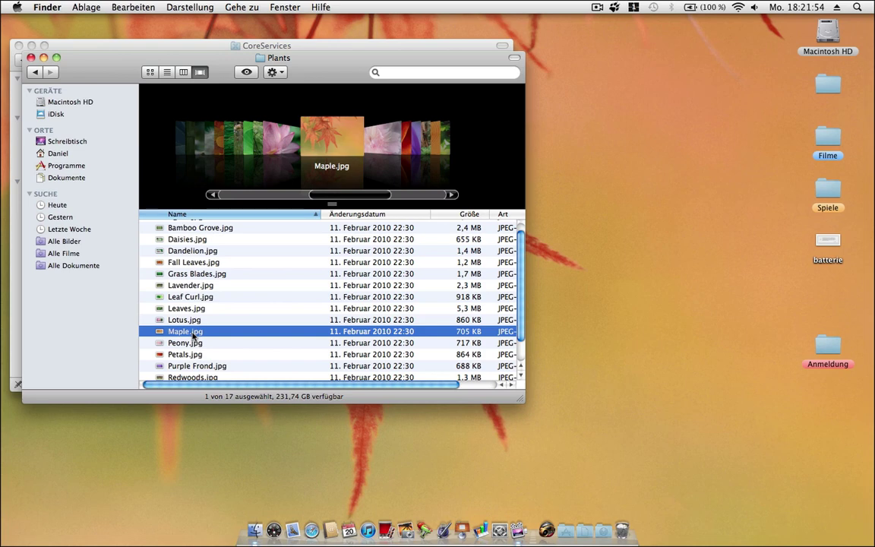
key(super+c)
double_click(826, 347)
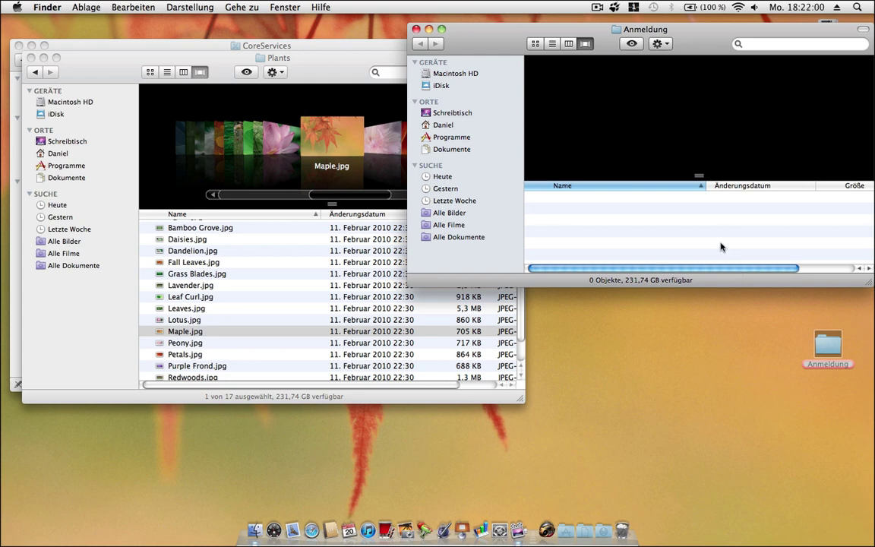
key(super+v)
click(625, 225)
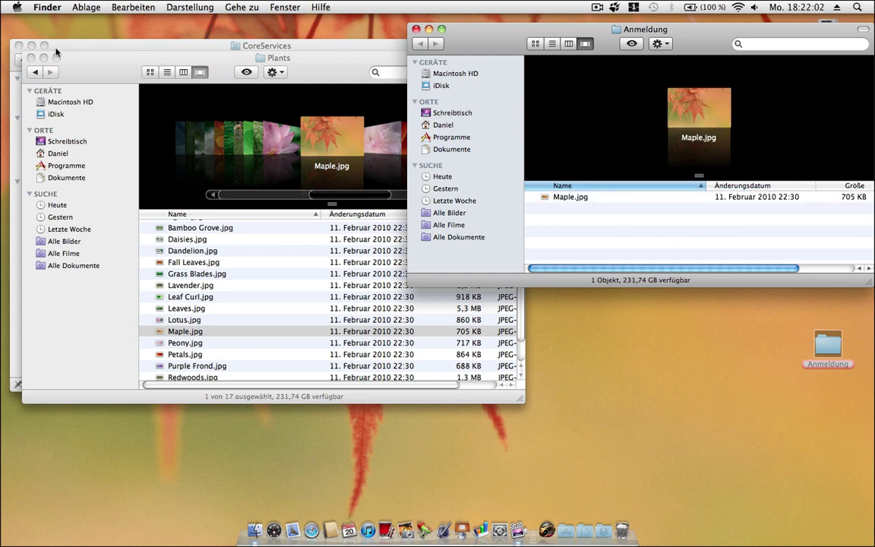
click(73, 64)
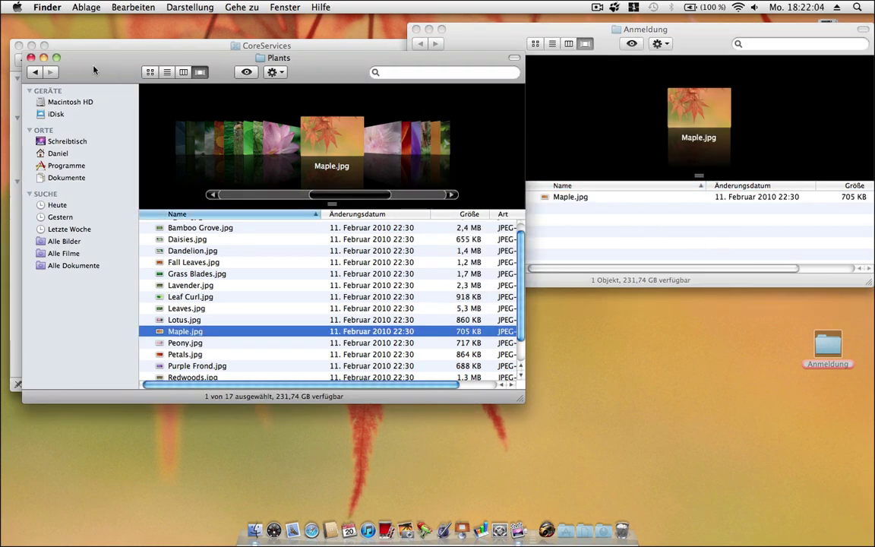
click(30, 59)
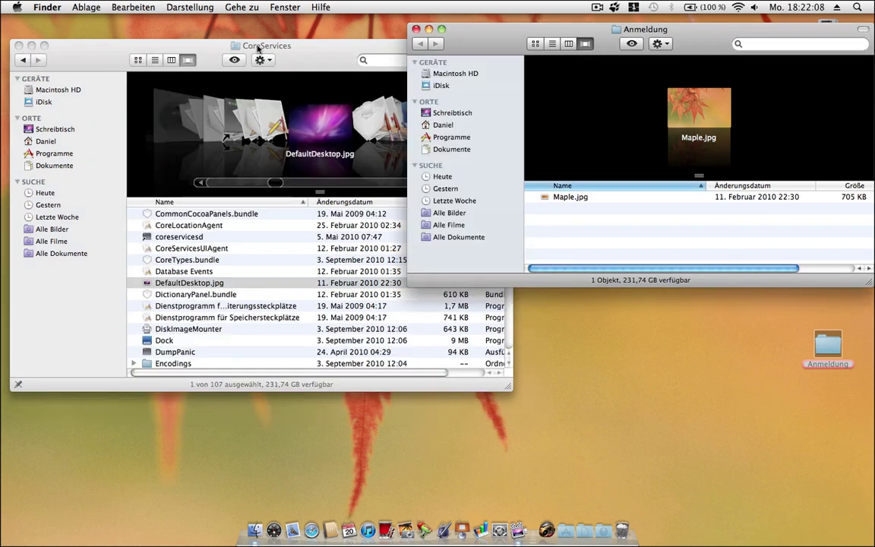
Preview DefaultDesktop.jpg in the CoreServices folder again and copy the file to the desktop
click(258, 49)
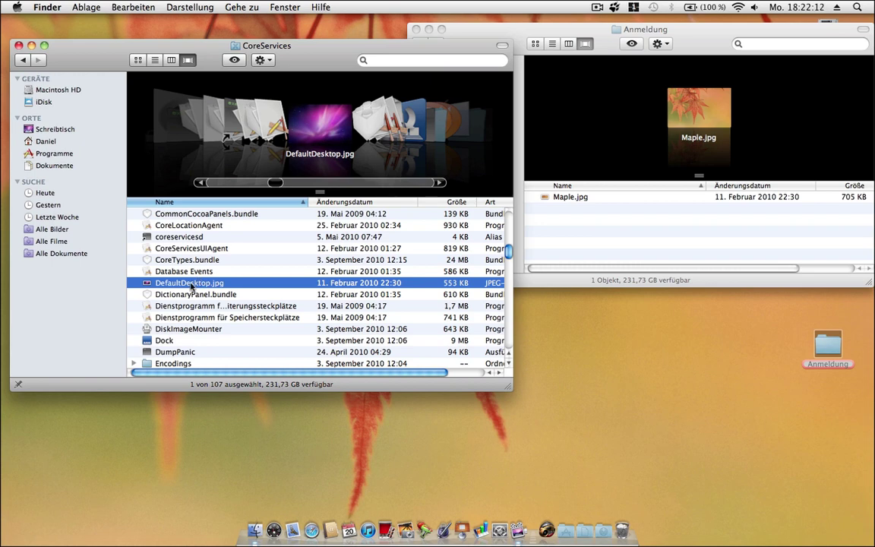
key(space)
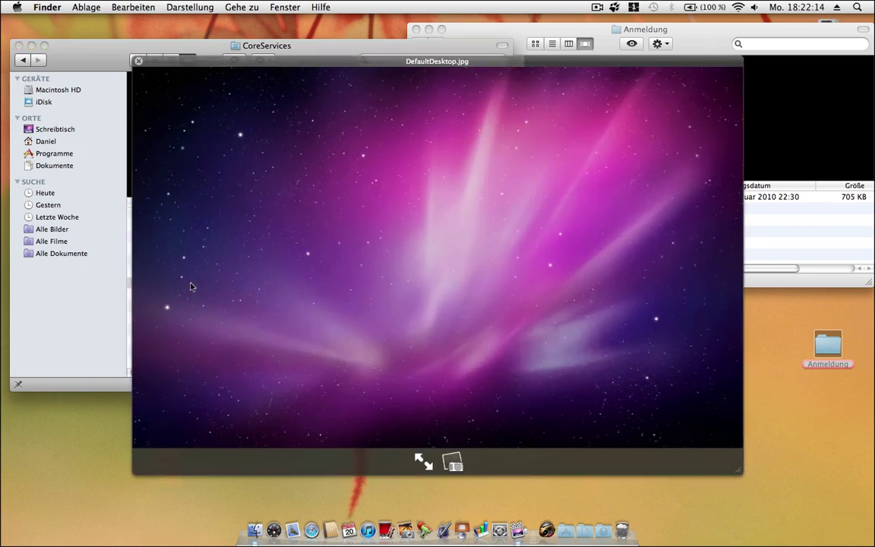
key(space)
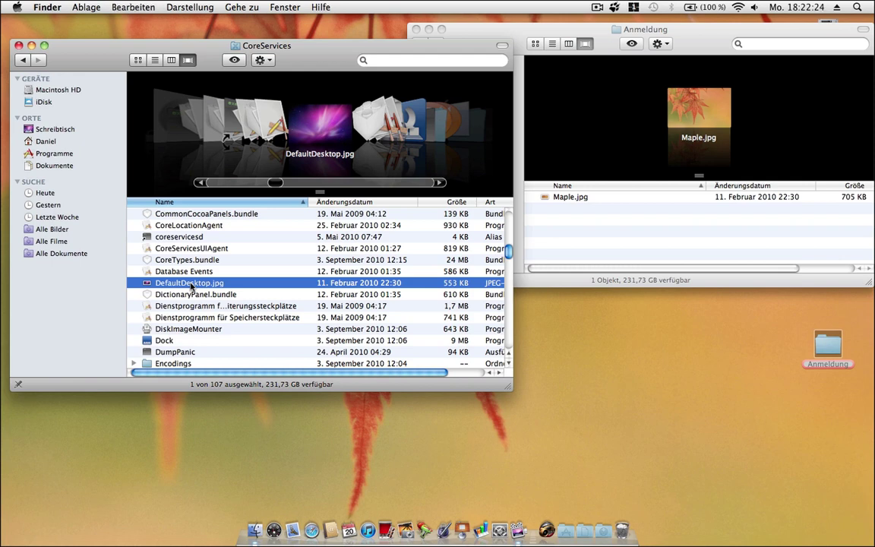
click(788, 351)
key(super+v)
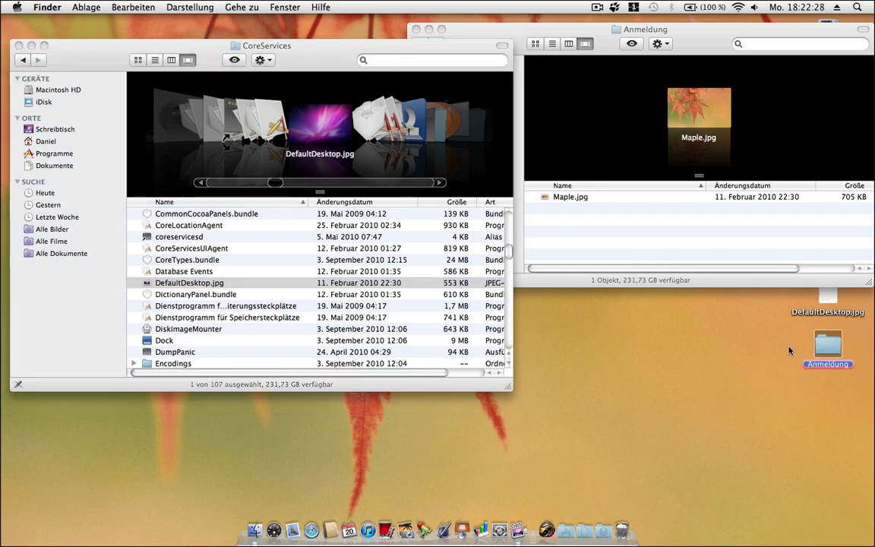
Rename Maple.jpg in the Anmeldung folder to DefaultDesktop.jpg, matching the name of the login picture in CoreServices
click(169, 283)
click(597, 228)
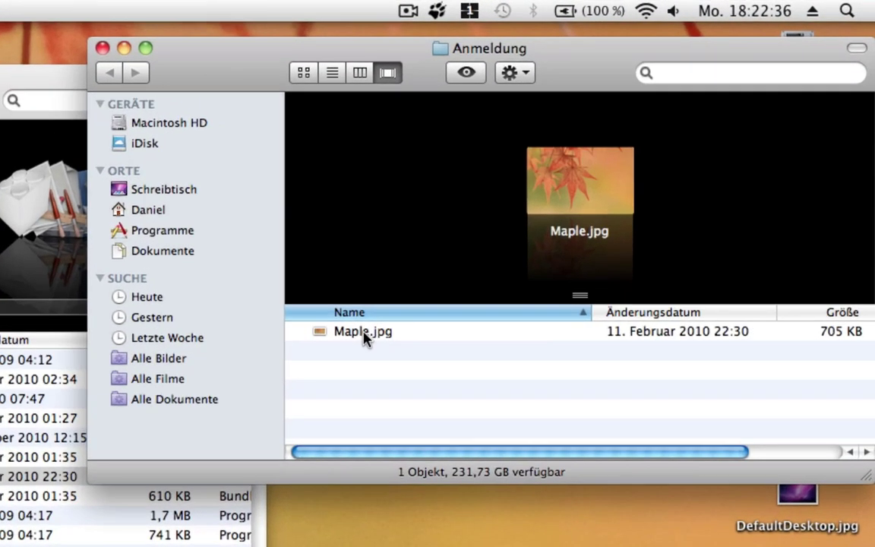
click(442, 283)
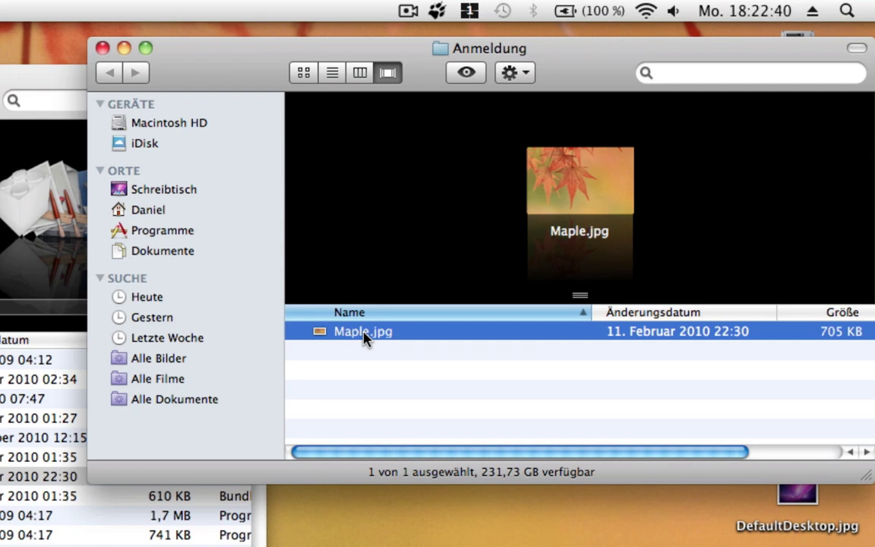
click(363, 335)
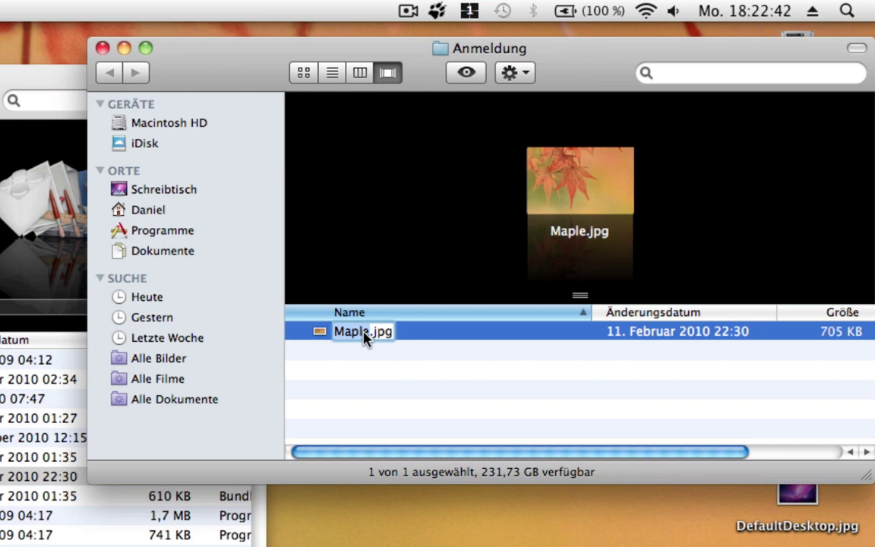
text(Defaultd)
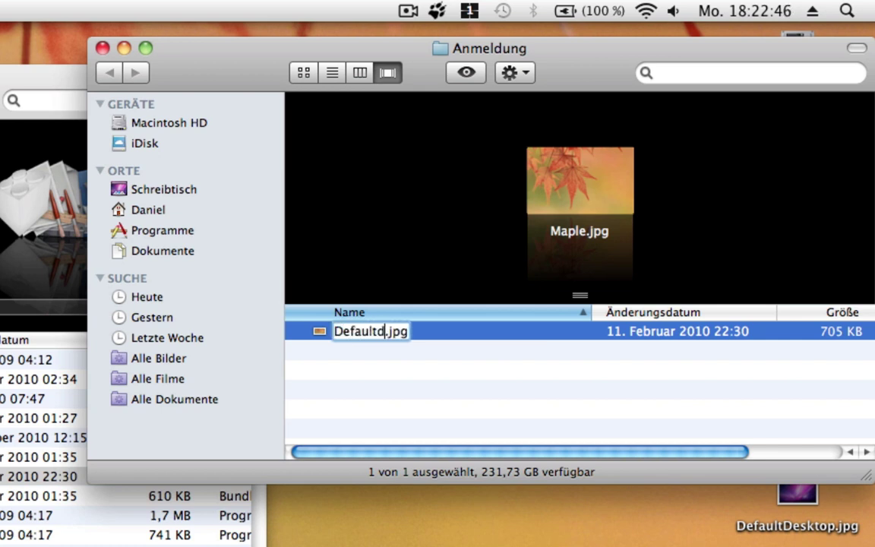
text(es)
key(BackSpace)
key(BackSpace)
key(BackSpace)
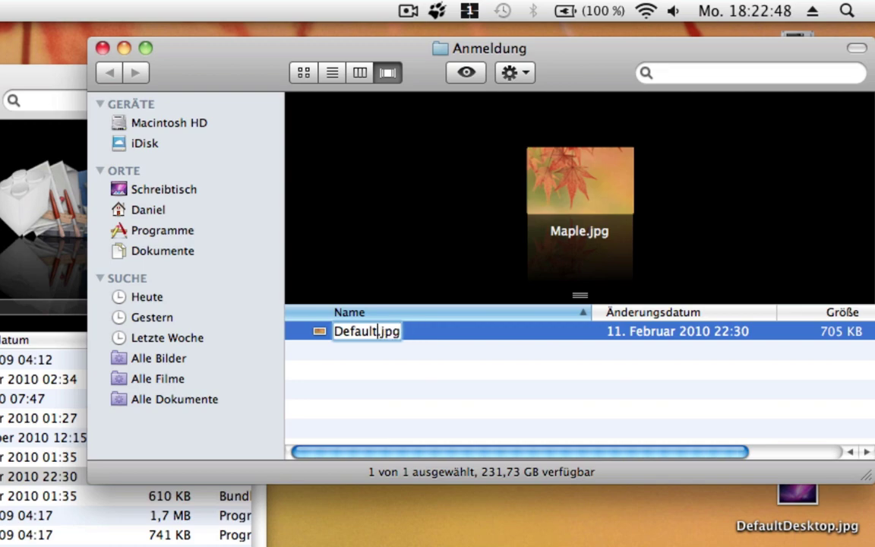
text(Desktop)
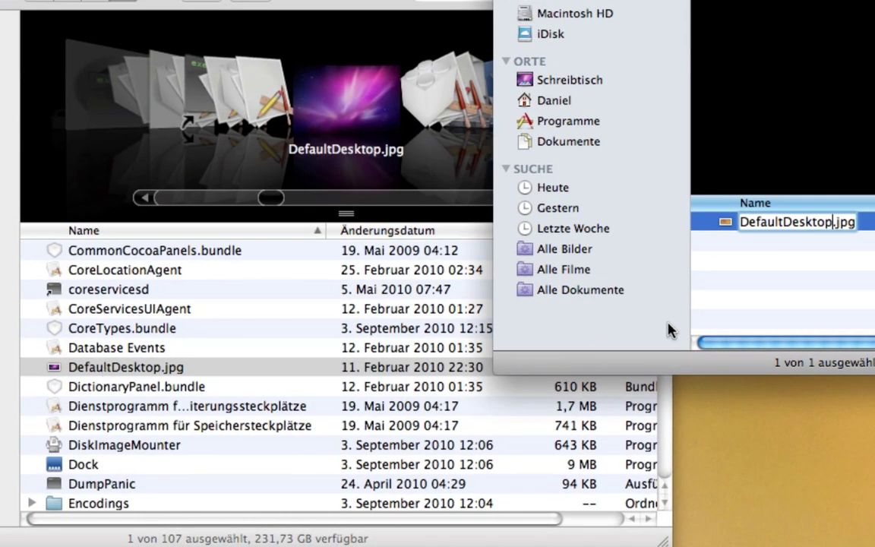
click(732, 307)
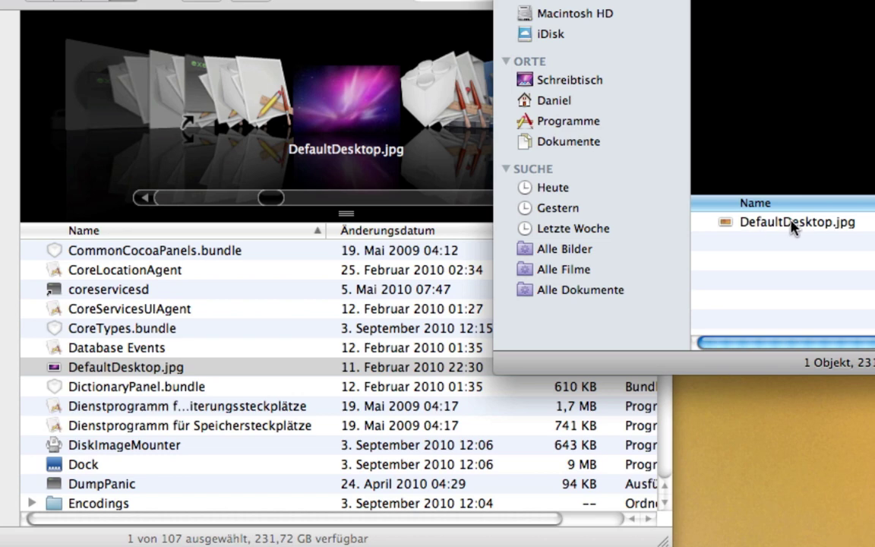
Move the renamed picture into CoreServices, replacing the existing DefaultDesktop.jpg, authorize with the account password, and close the Anmeldung window
drag(793, 228, 262, 375)
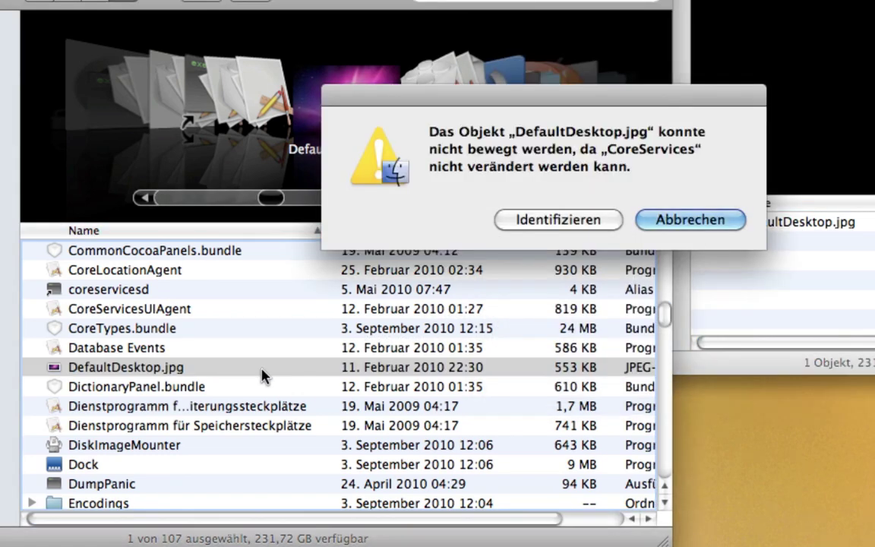
click(544, 221)
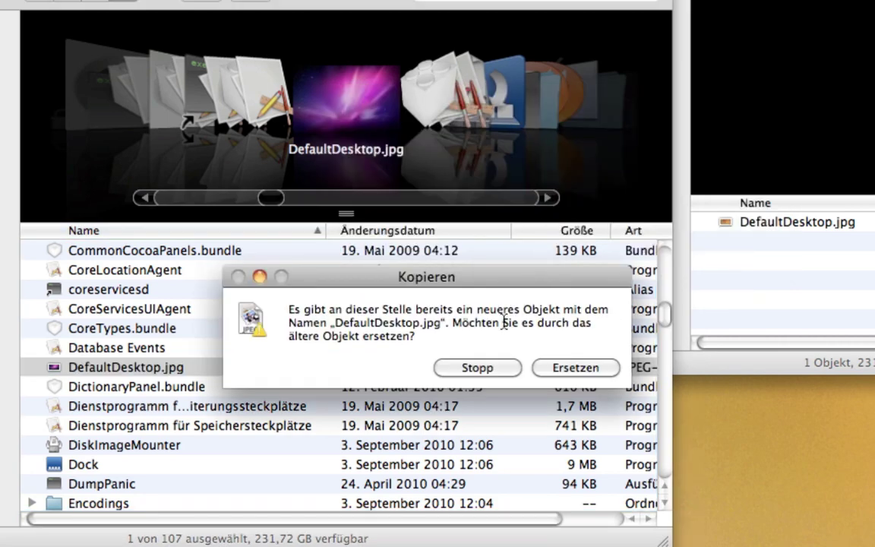
click(552, 368)
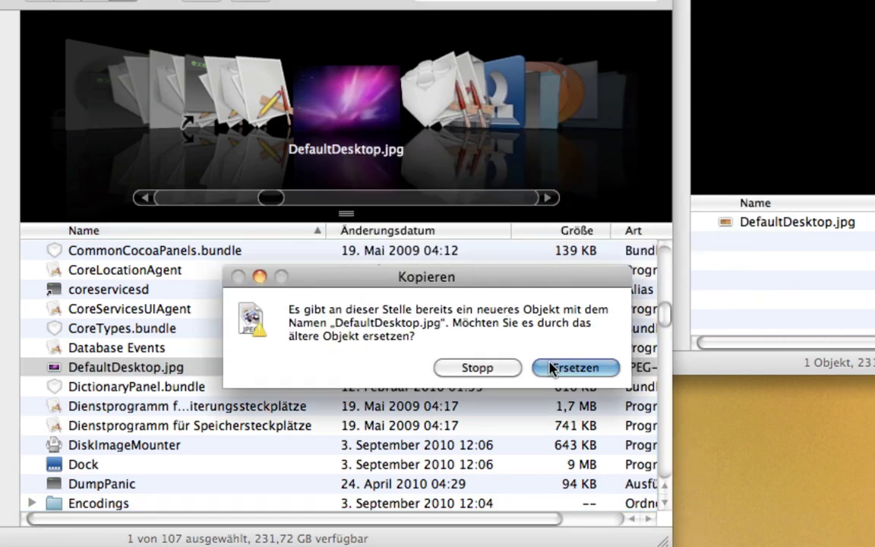
text(••••••••••)
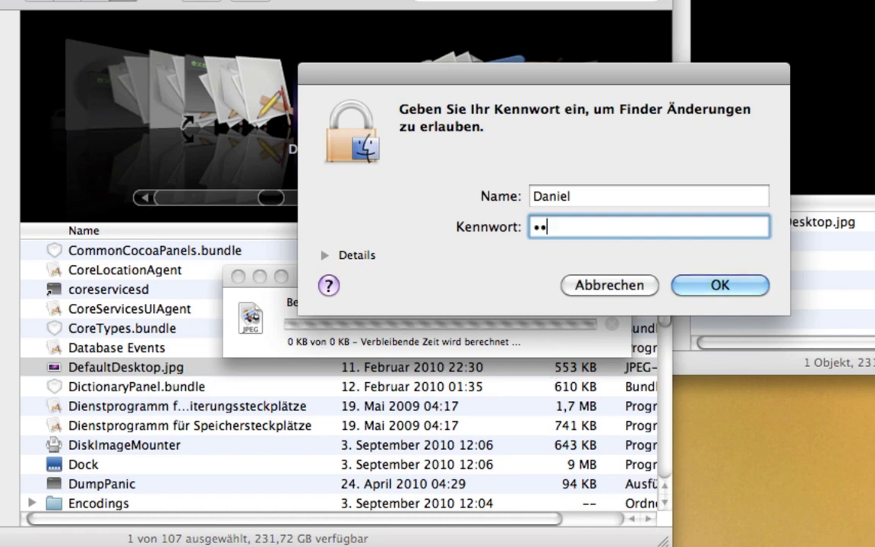
text(•••••••)
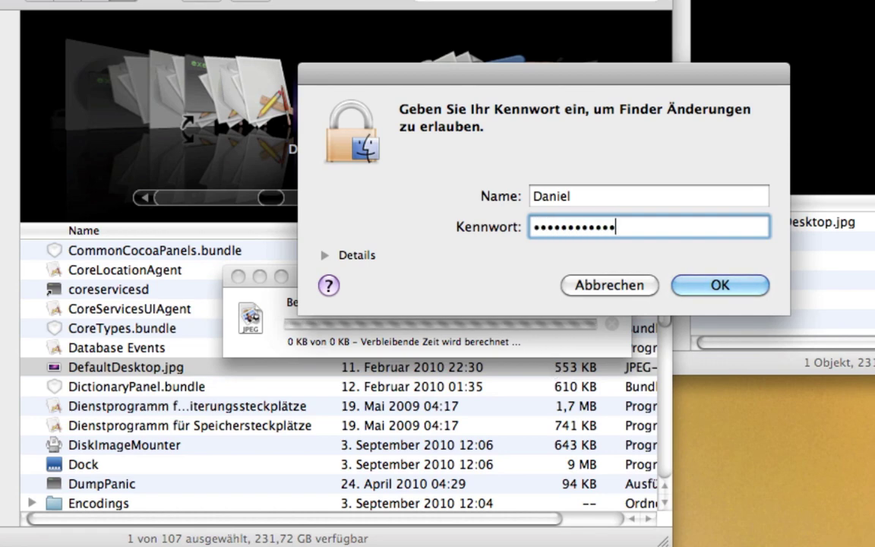
key(Return)
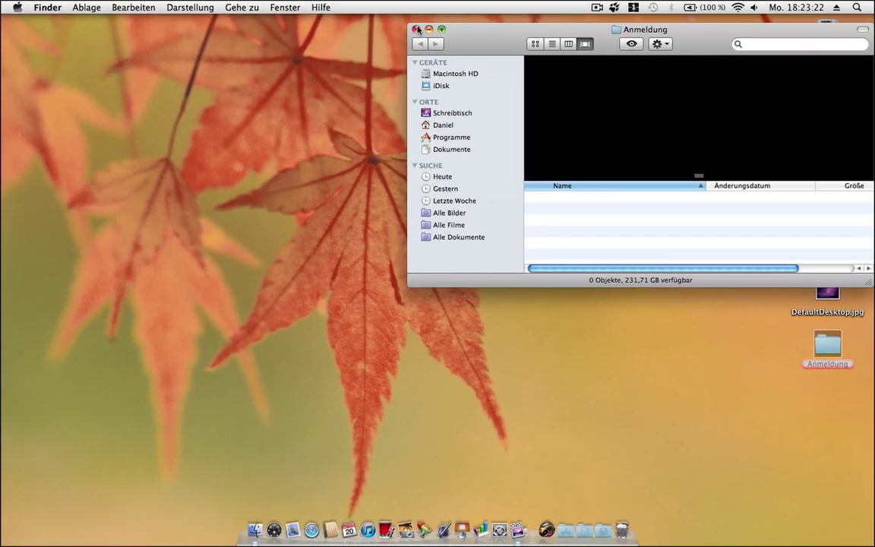
click(415, 29)
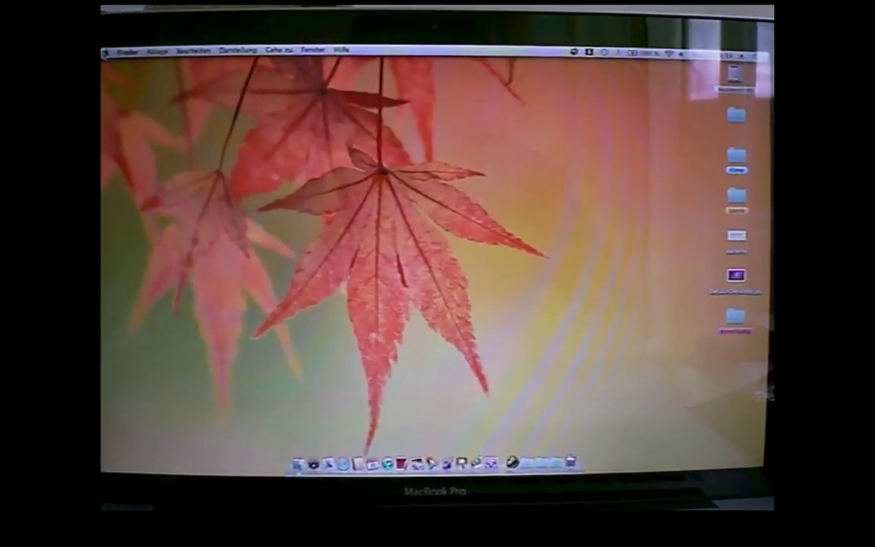
Log out of the user account to check the login screen background, and log back in with the account password
click(278, 51)
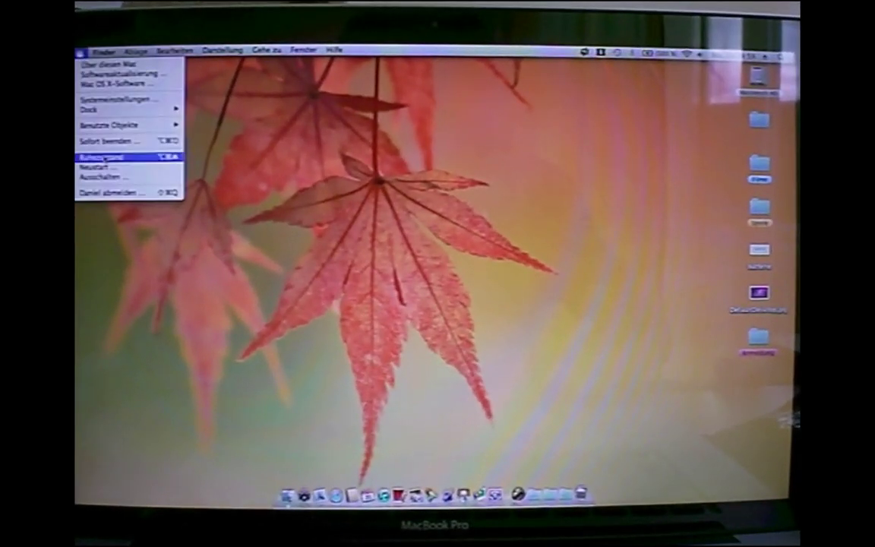
click(107, 193)
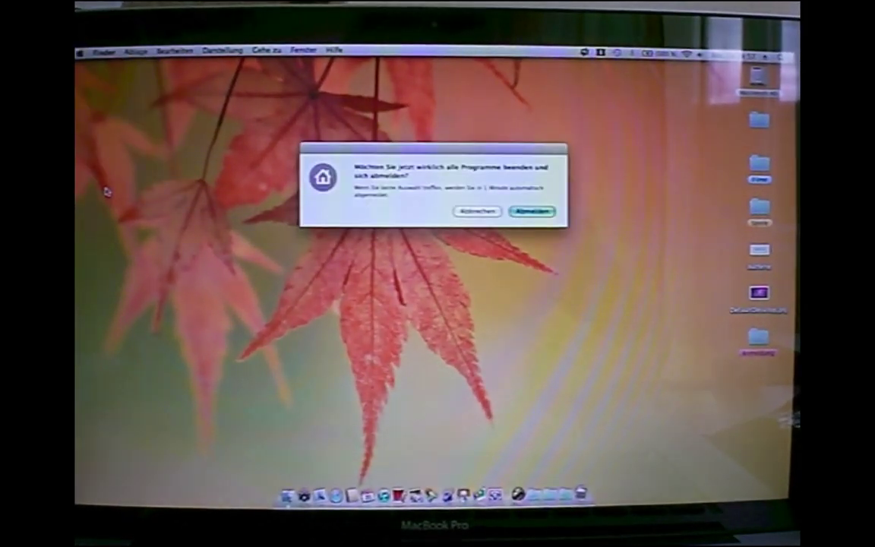
key(Return)
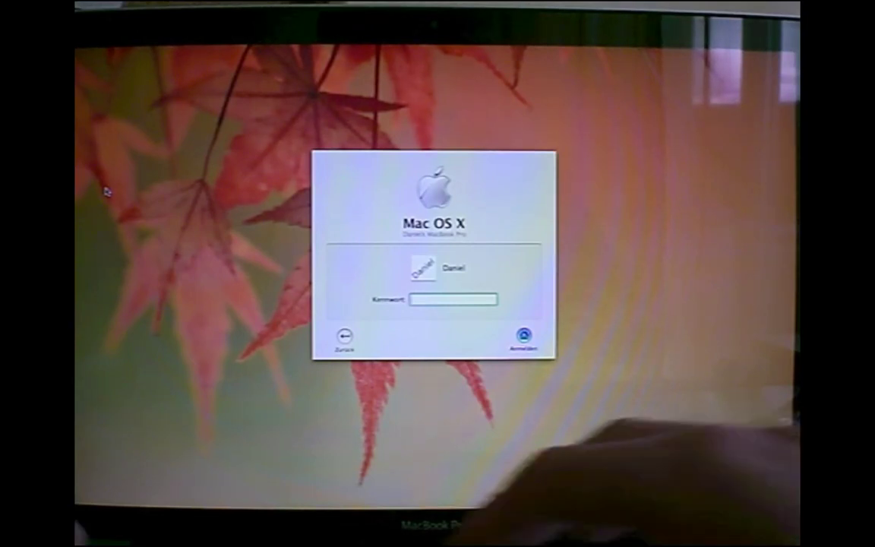
text(•••••••••••)
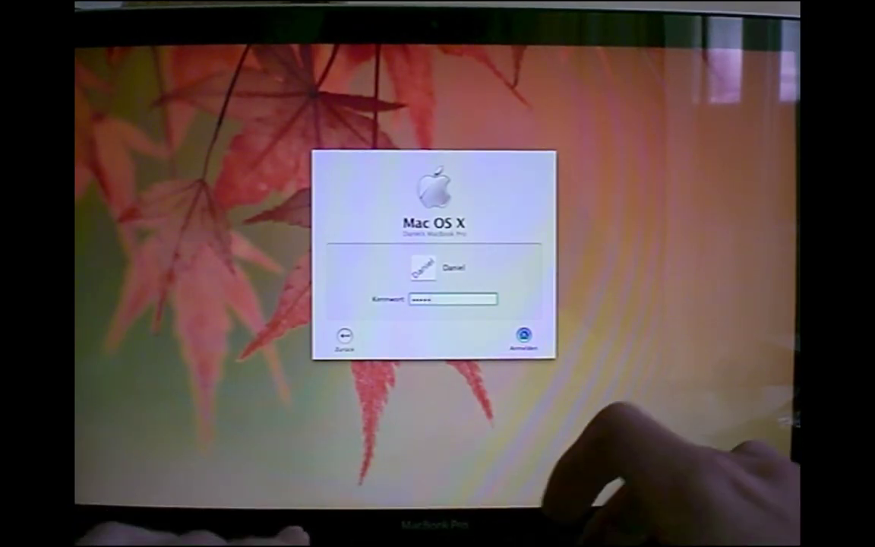
text(•••)
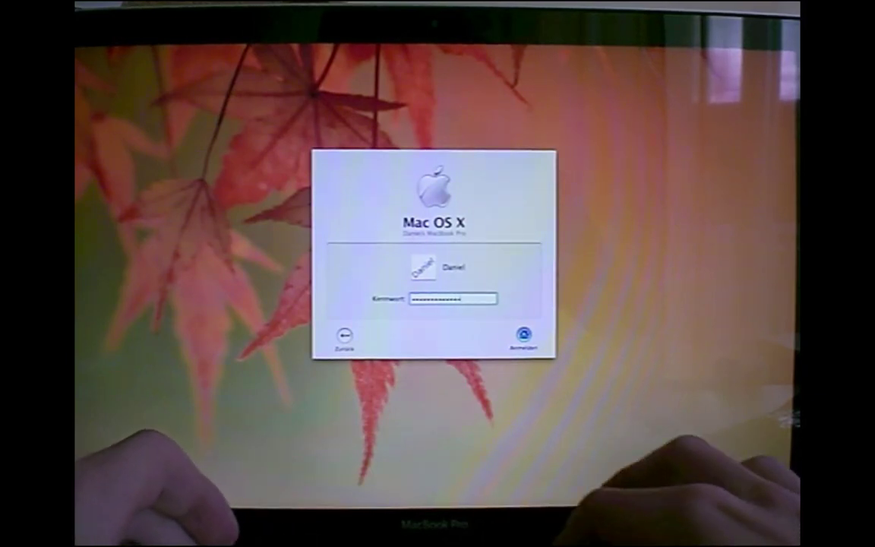
key(Return)
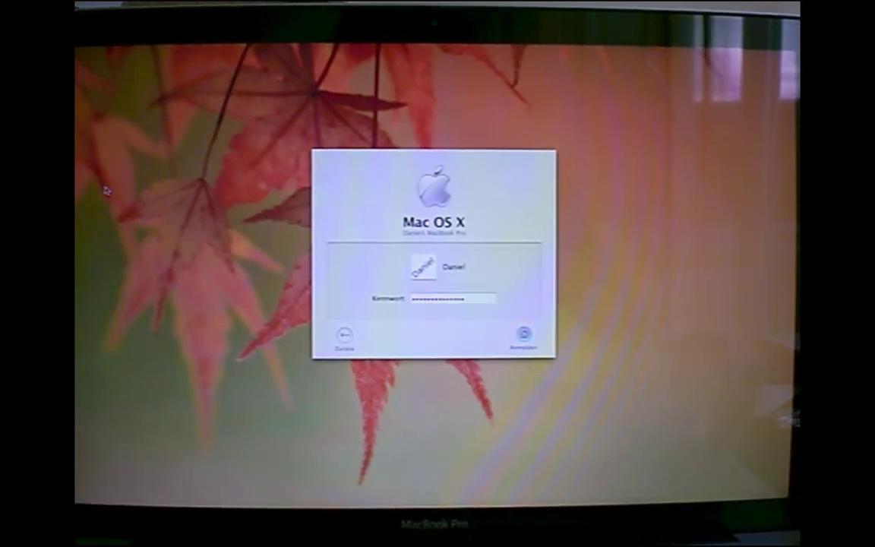